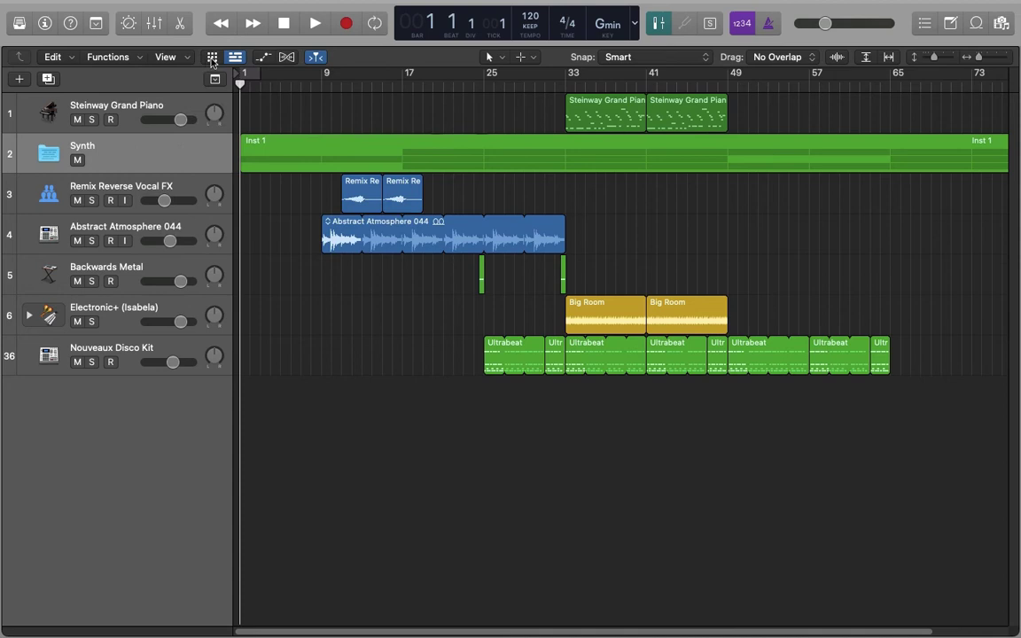
Look at the Live Loops grid and the list of tools available for the Tracks area, and return to the arrangement
left_click(211, 58)
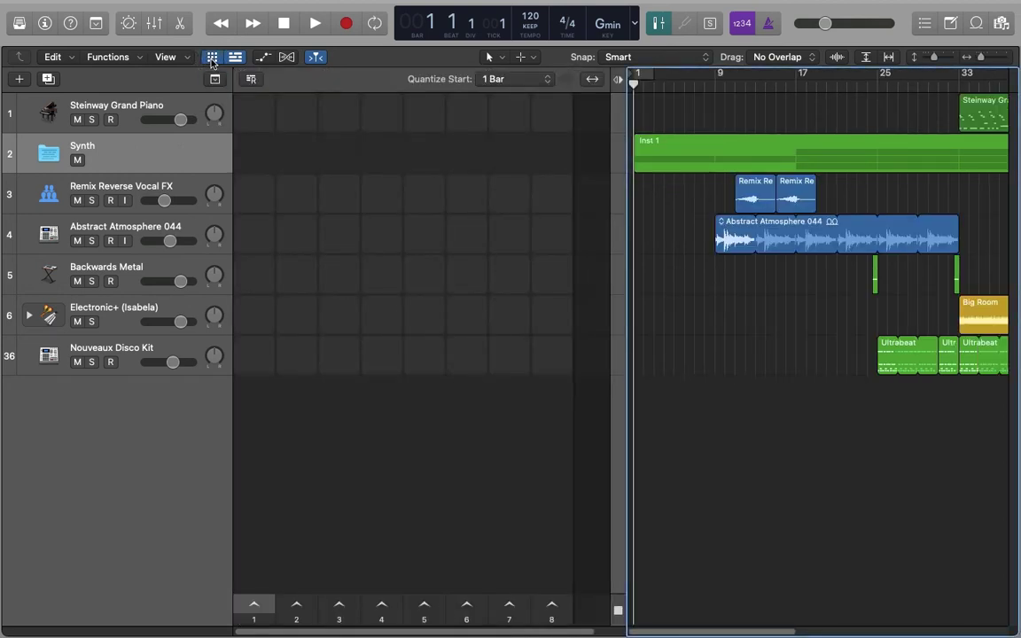
left_click(212, 58)
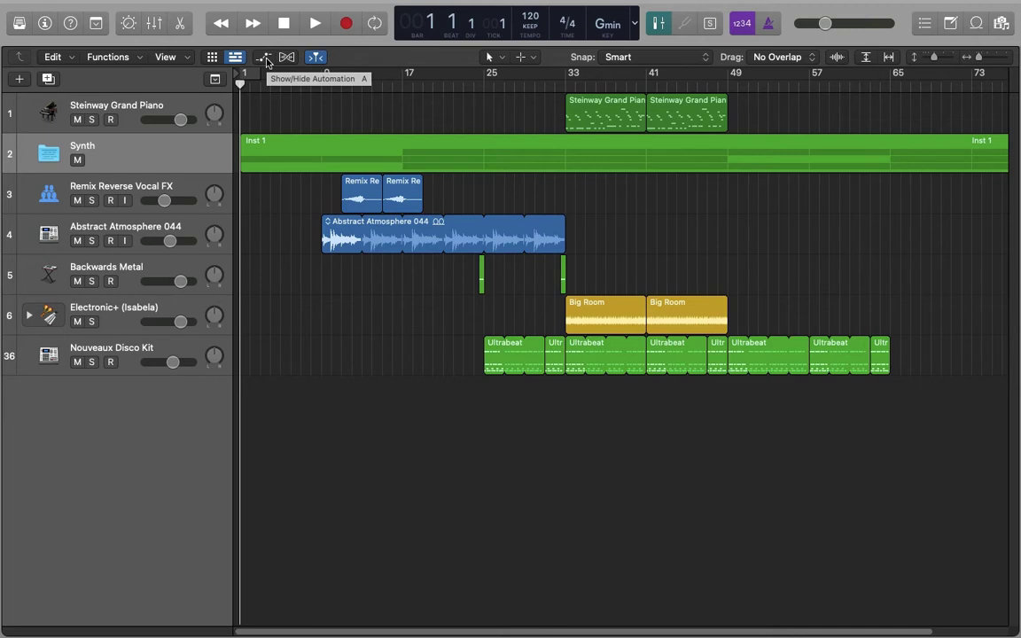
left_click(489, 56)
left_click(489, 57)
left_click(530, 58)
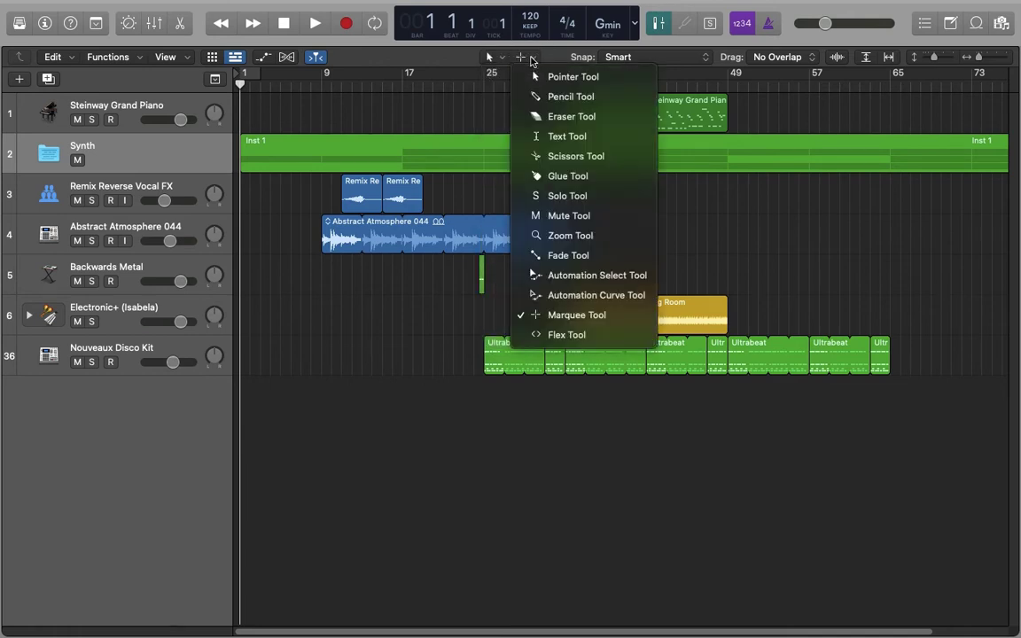
left_click(532, 60)
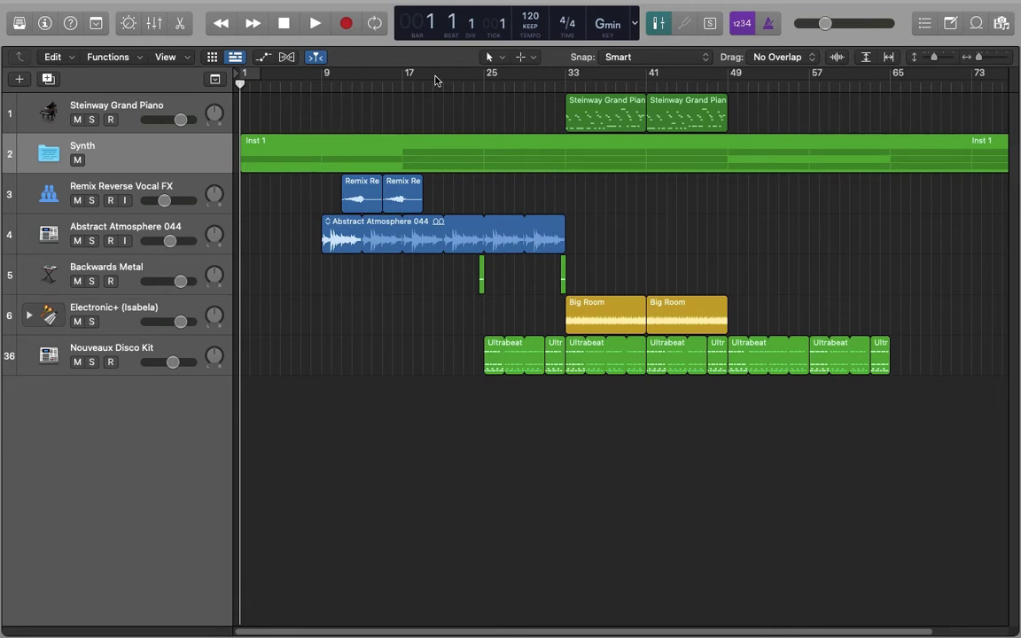
Expand the Electronic+ drum track stack to view its individual percussion subtracks, and collapse it again
left_click_drag(237, 82, 216, 87)
left_click(29, 317)
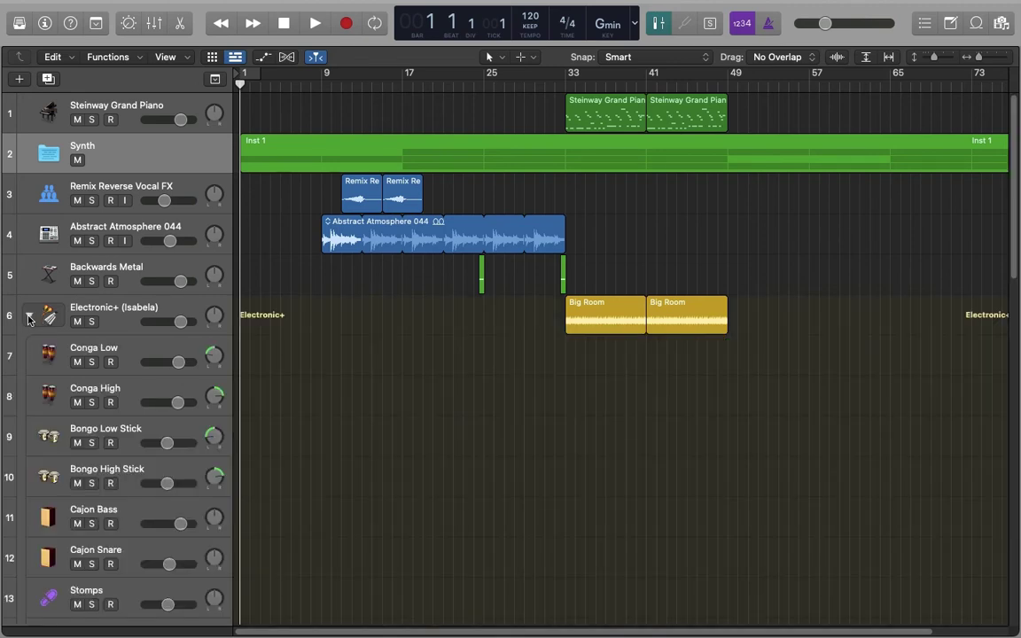
left_click(28, 317)
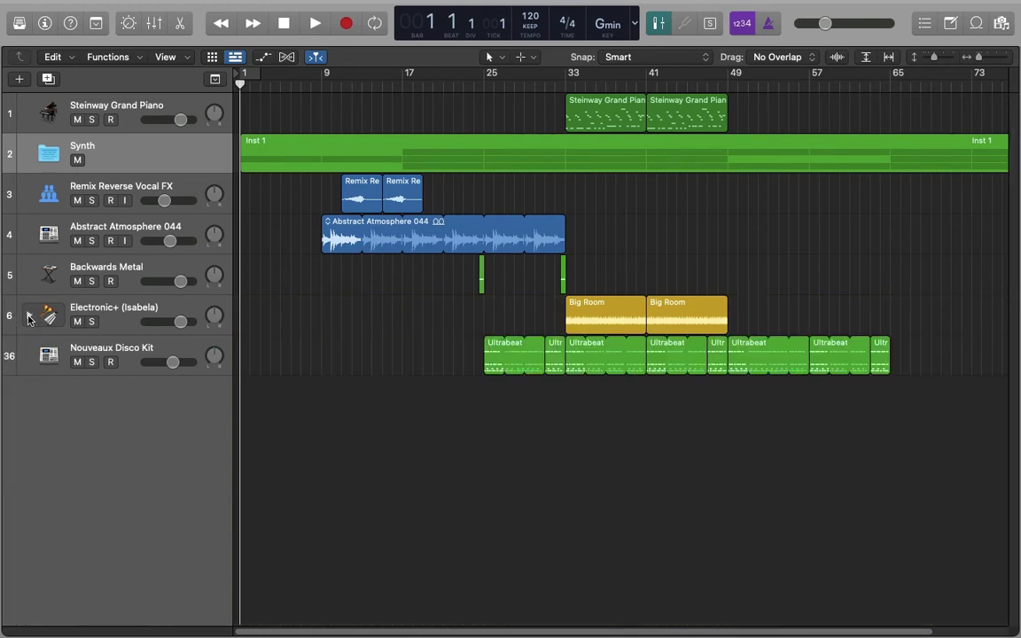
Open the Synth folder track's region to view the tracks inside it, and return to the main arrangement
left_click(137, 151)
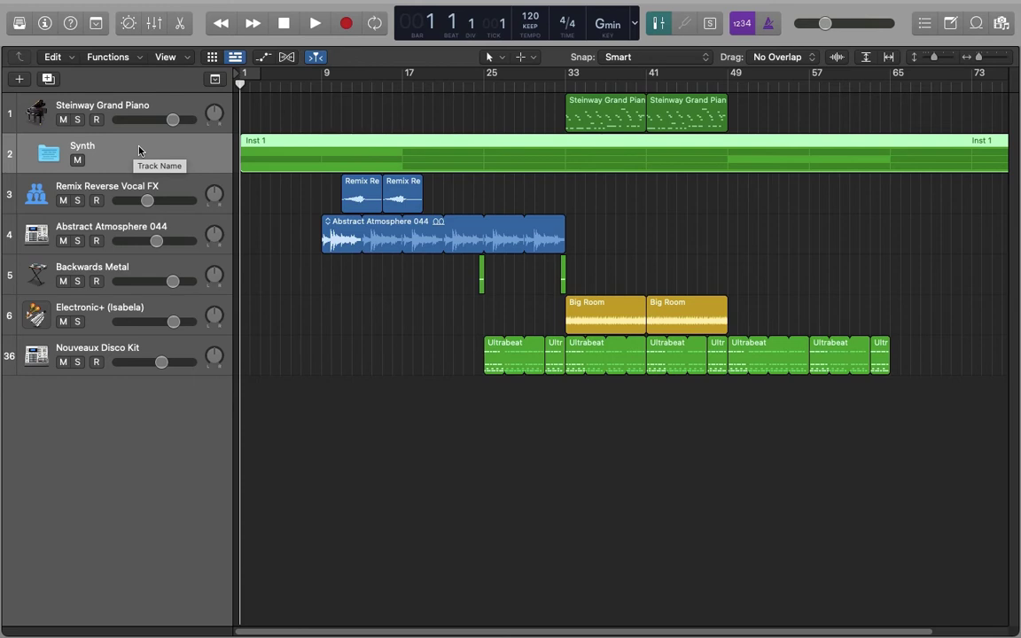
double_click(299, 162)
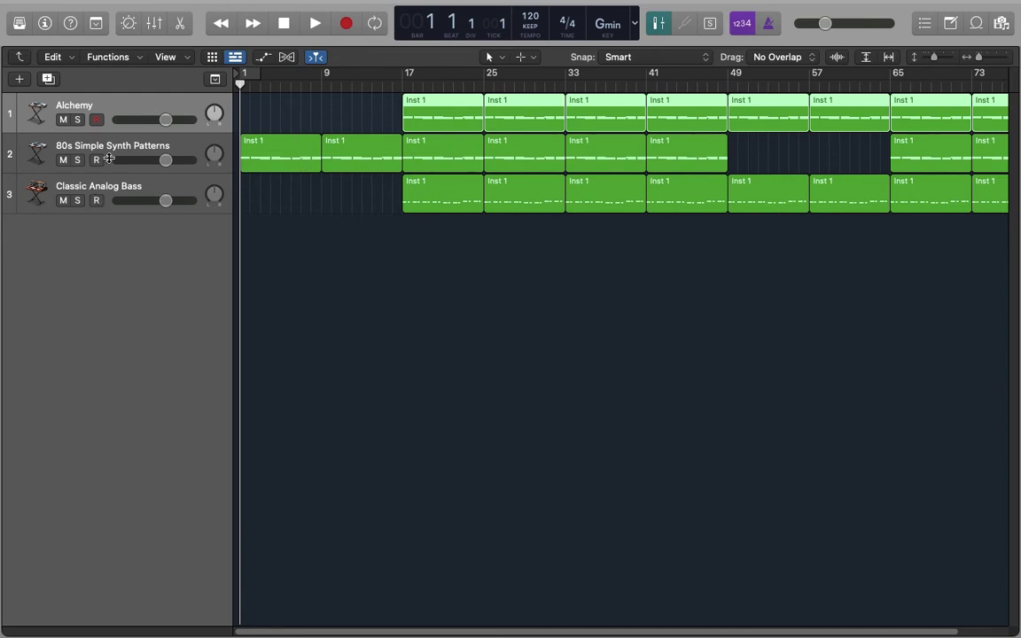
left_click(20, 57)
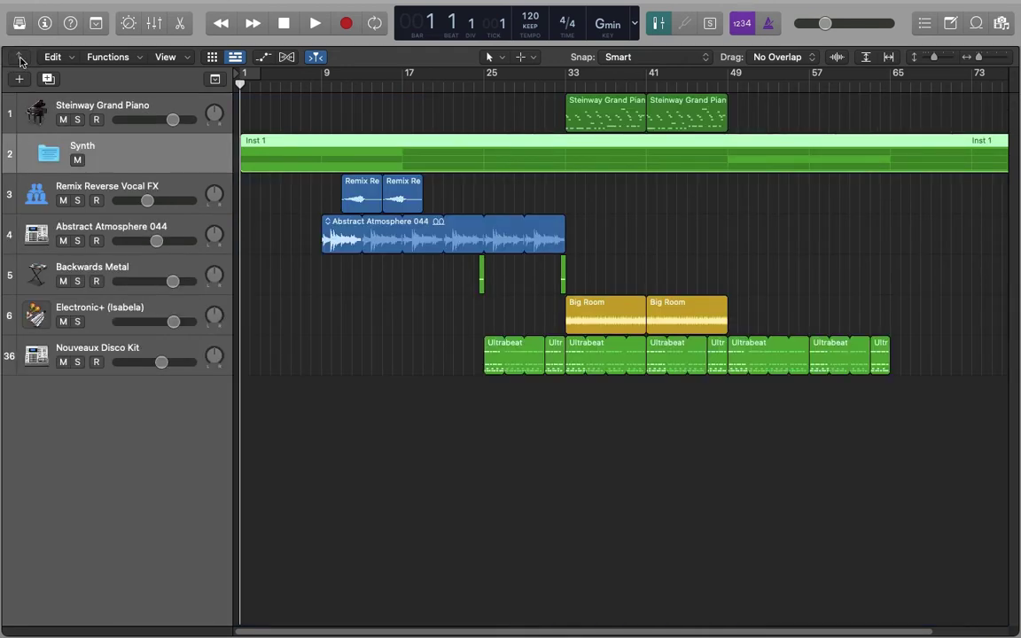
Show the mixer to examine the channel strips for the tracks, buses and outputs, and hide it again
left_click(153, 25)
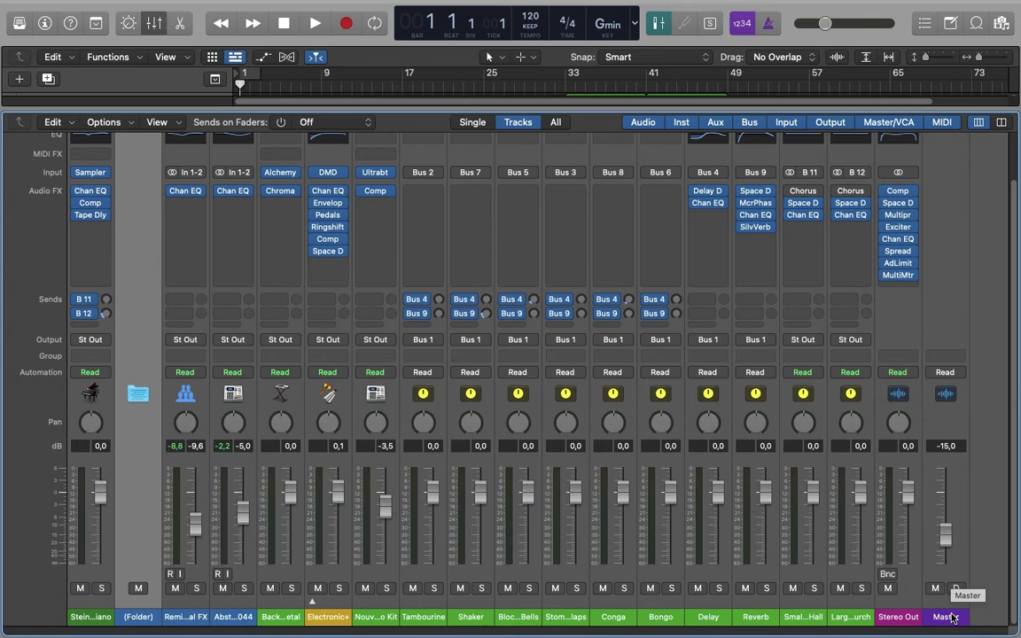
left_click(154, 24)
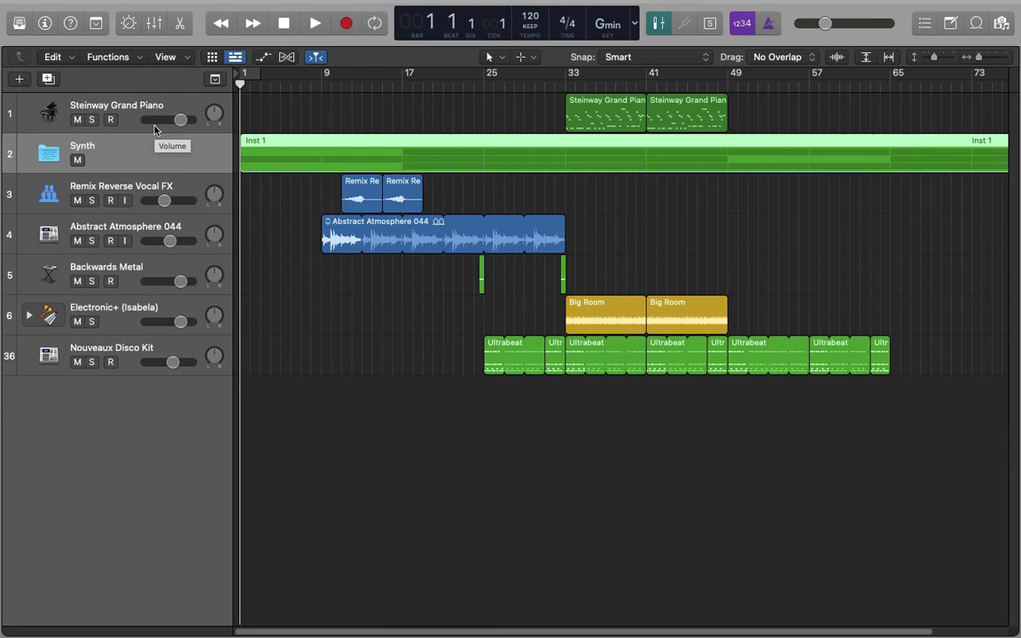
Lower the Steinway Grand Piano track's volume to -2.4 dB with its channel strip shown in the inspector, and hide the inspector
left_click(46, 24)
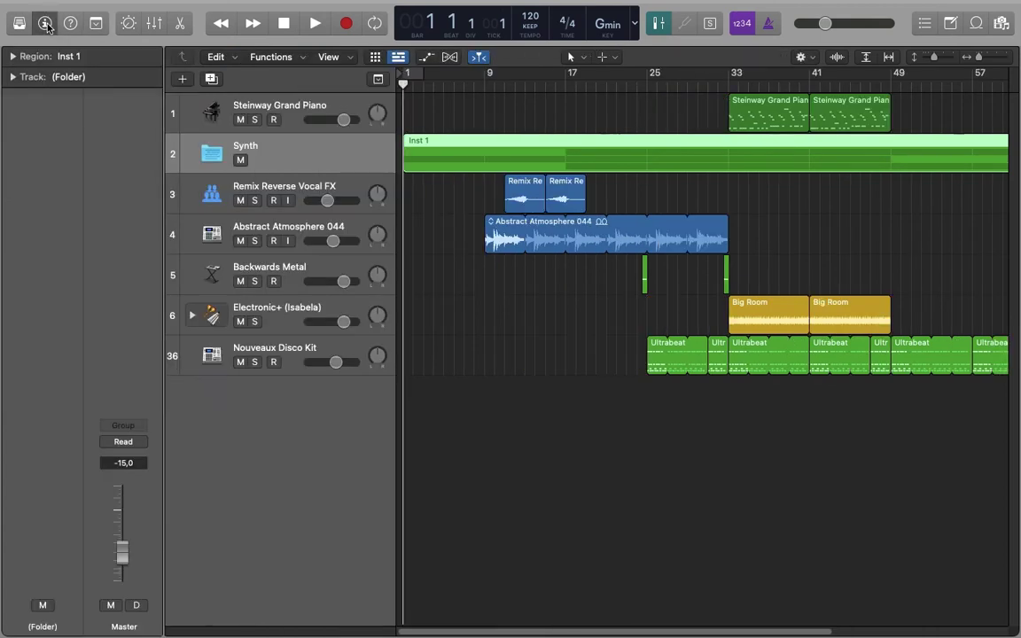
left_click(210, 104)
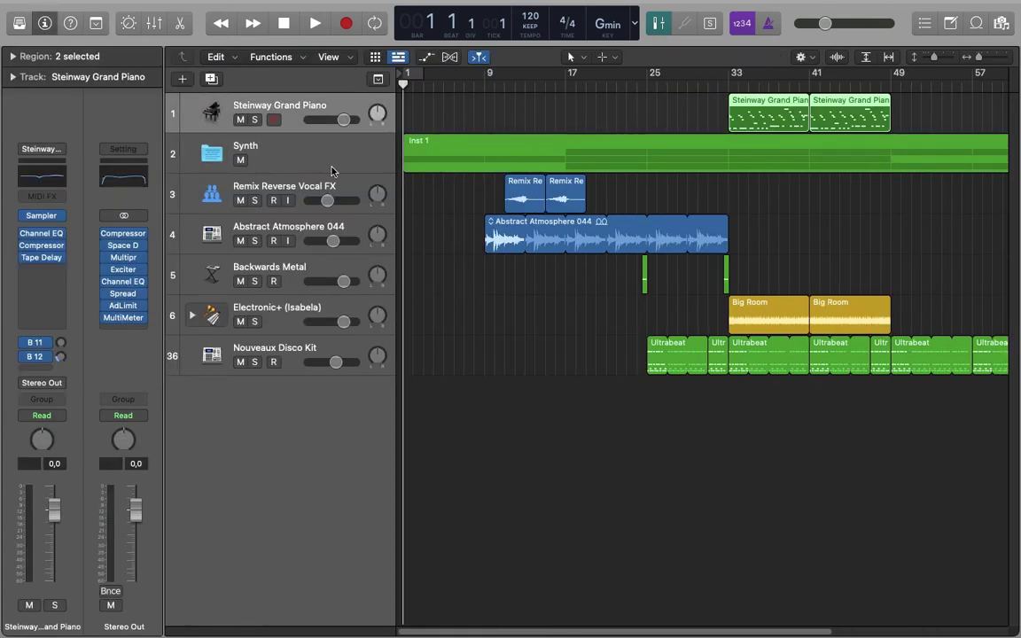
mouse_move(343, 120)
left_mouse_down()
mouse_move(304, 114)
mouse_move(337, 119)
left_mouse_up()
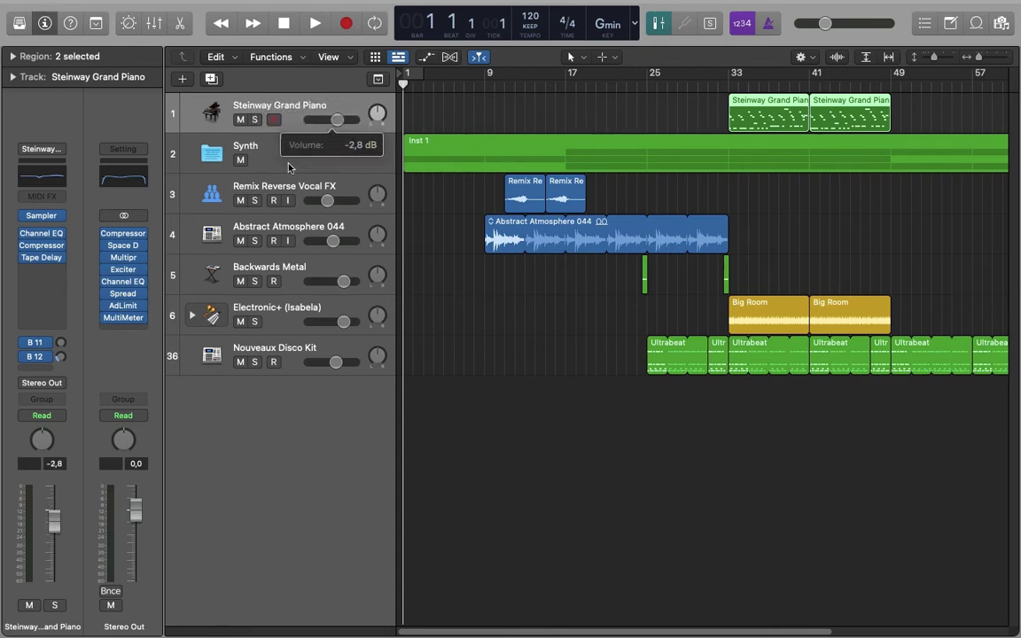
left_click_drag(51, 467, 73, 514)
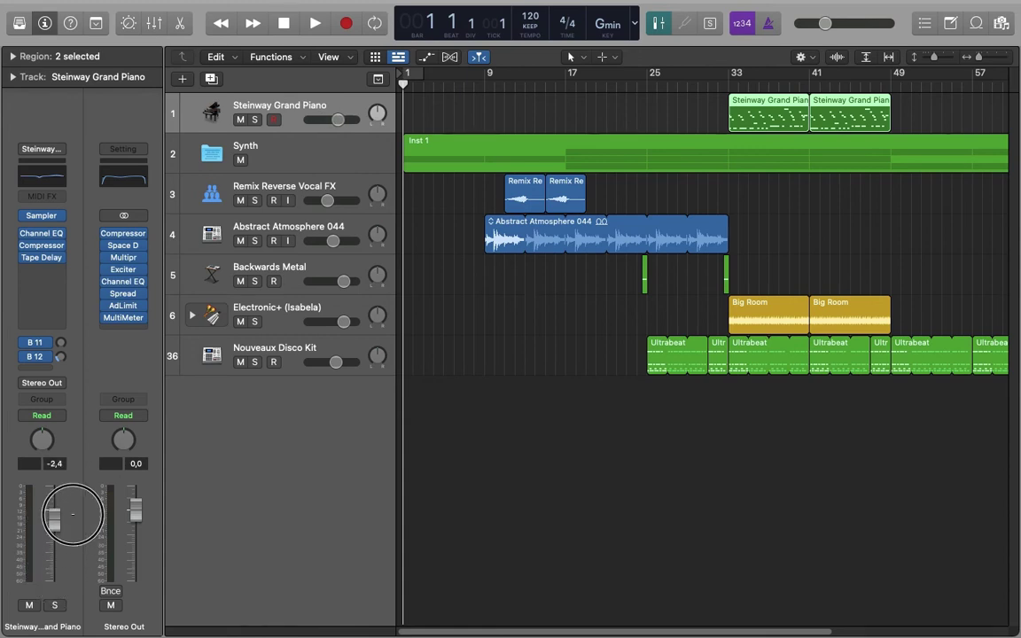
left_click(44, 23)
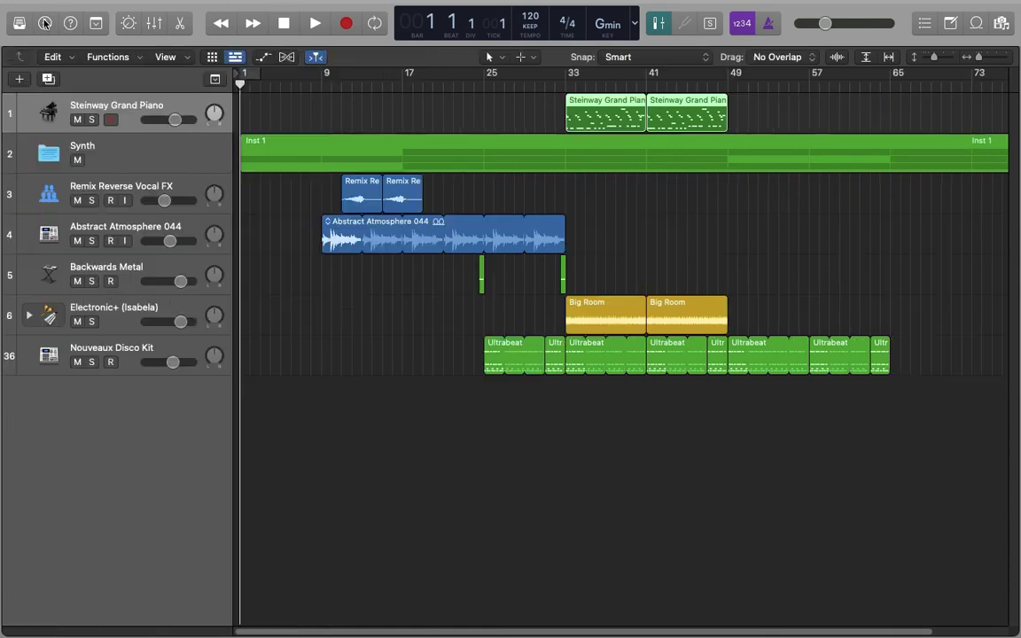
Mute and unmute the Steinway Grand Piano track, and solo and unsolo it
left_click(77, 121)
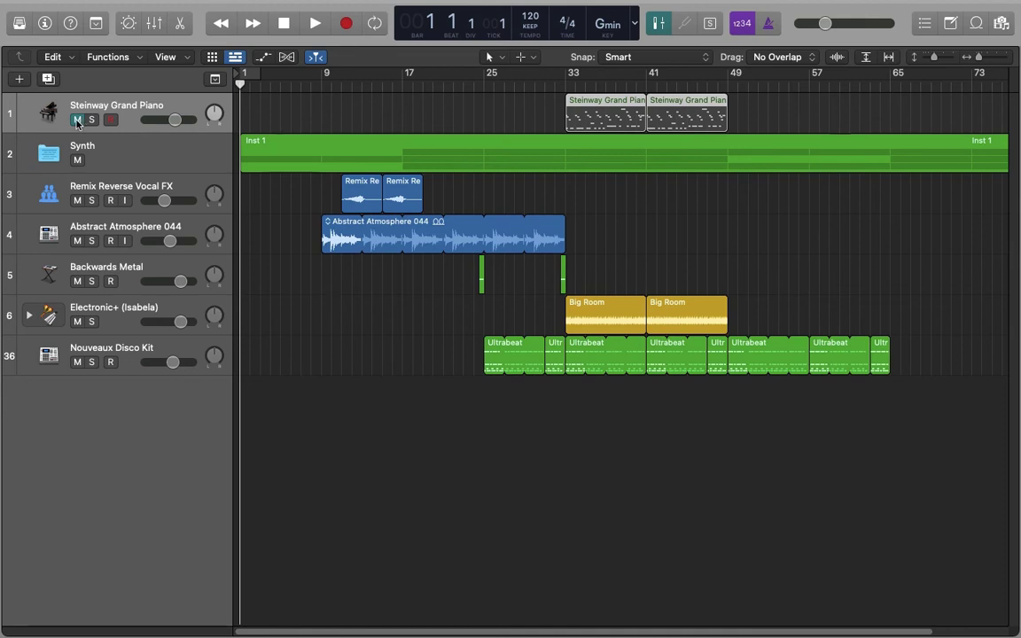
left_click(77, 121)
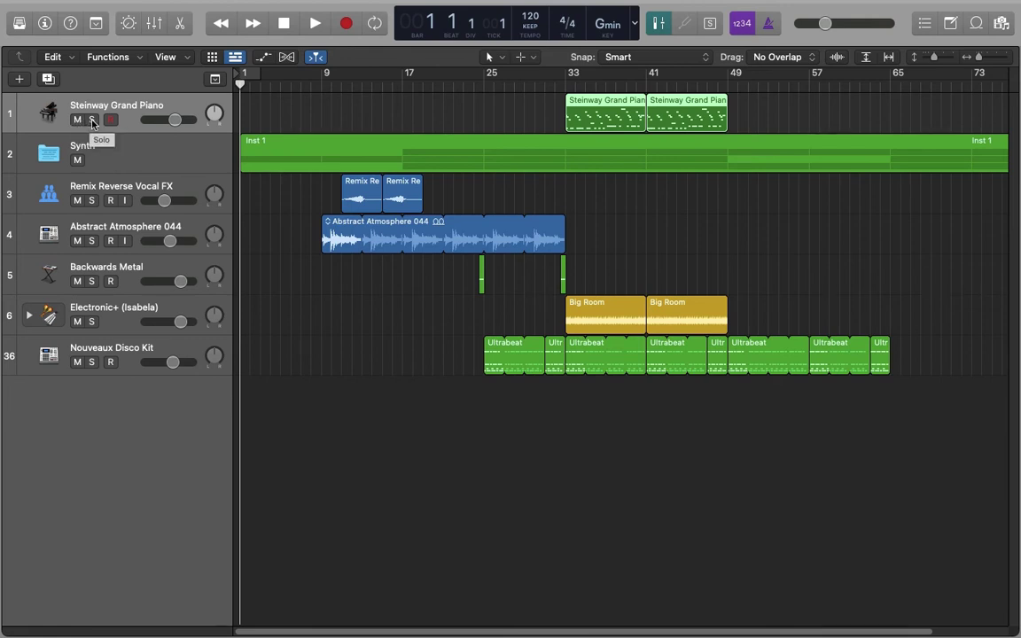
left_click(92, 121)
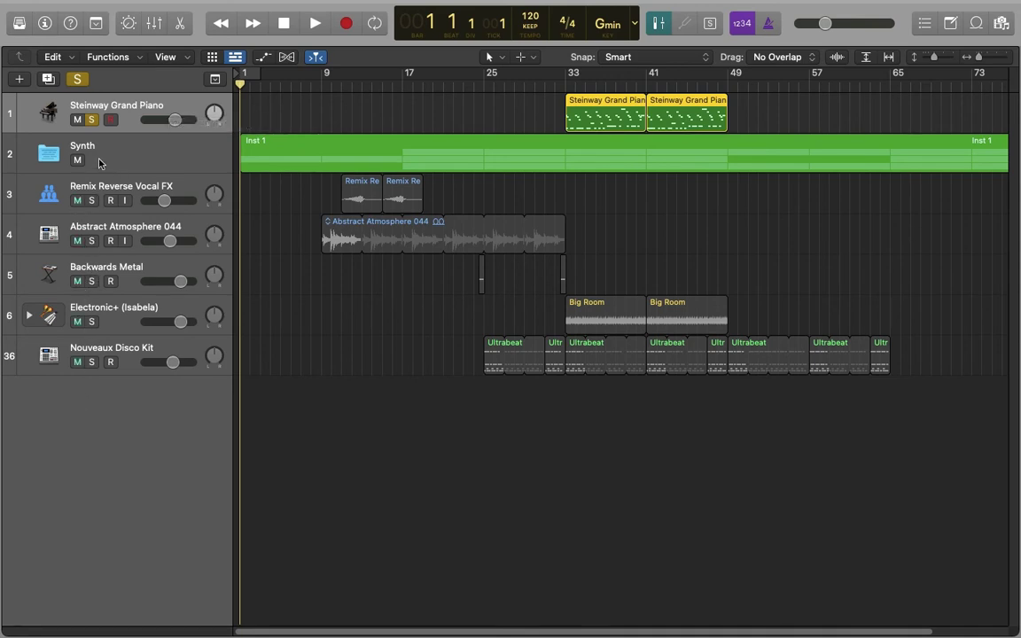
left_click(92, 121)
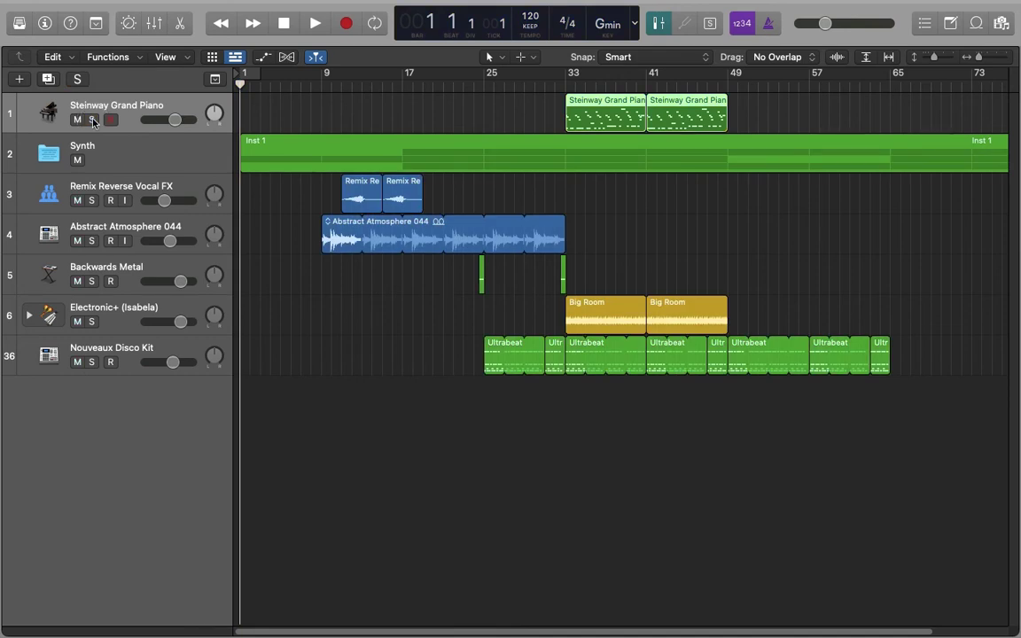
Readjust the Steinway Grand Piano track's volume, try panning it to the left, and reset its pan to centre
left_click(172, 119)
mouse_move(167, 120)
left_mouse_down()
mouse_move(136, 120)
mouse_move(170, 122)
mouse_move(149, 126)
left_mouse_up()
left_click_drag(156, 122, 169, 123)
mouse_move(211, 116)
left_mouse_down()
mouse_move(213, 105)
mouse_move(214, 141)
mouse_move(214, 131)
left_mouse_up()
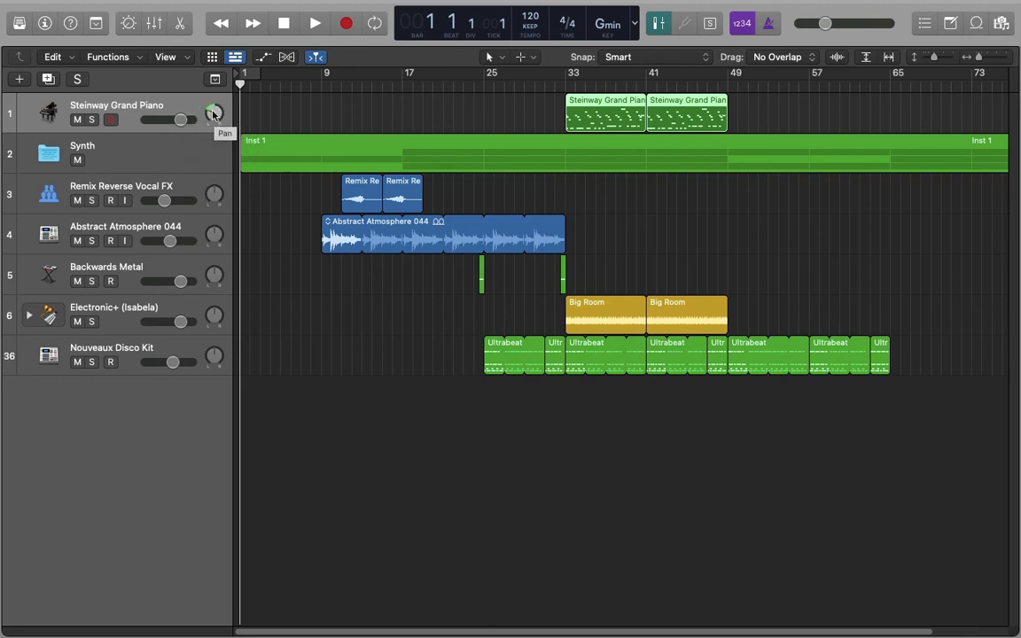
left_click(213, 116, "alt")
Widen the track headers slightly, and turn on input monitoring and record enable for the Remix Reverse Vocal FX track
mouse_move(230, 155)
left_mouse_down()
mouse_move(135, 155)
mouse_move(332, 171)
mouse_move(221, 171)
mouse_move(259, 173)
mouse_move(221, 164)
mouse_move(256, 171)
mouse_move(237, 163)
left_mouse_up()
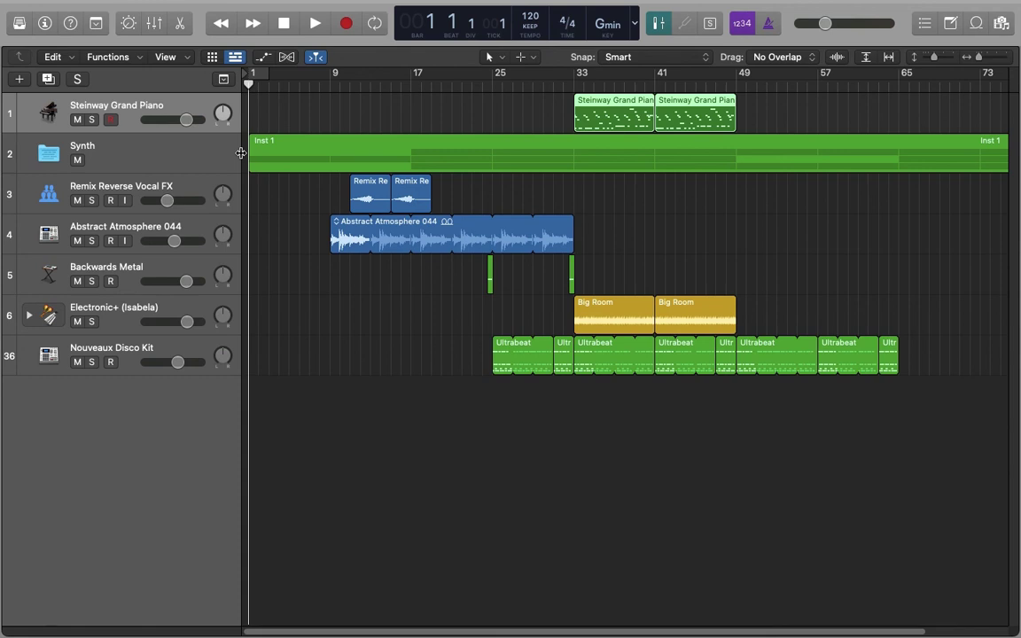
left_click(110, 121)
left_click(126, 201)
left_click(110, 201)
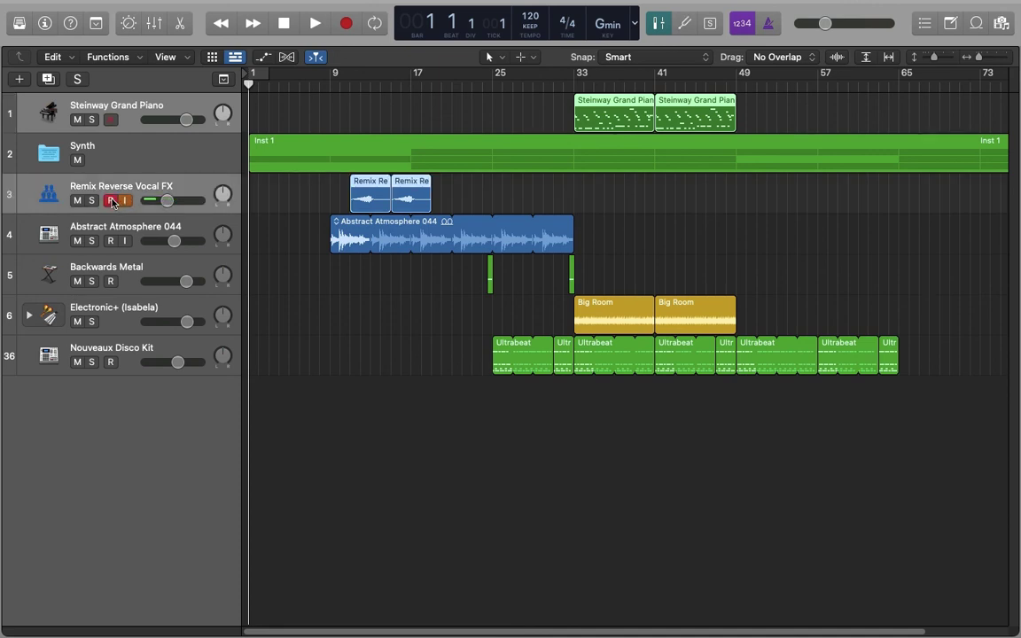